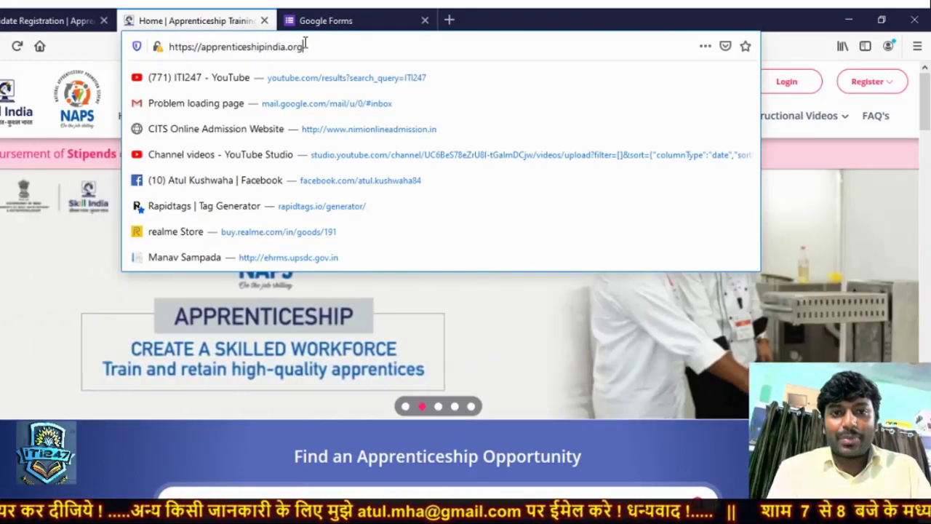
# Load apprenticeshipindia.org and open the candidate registration form.
pyautogui.press('Return')
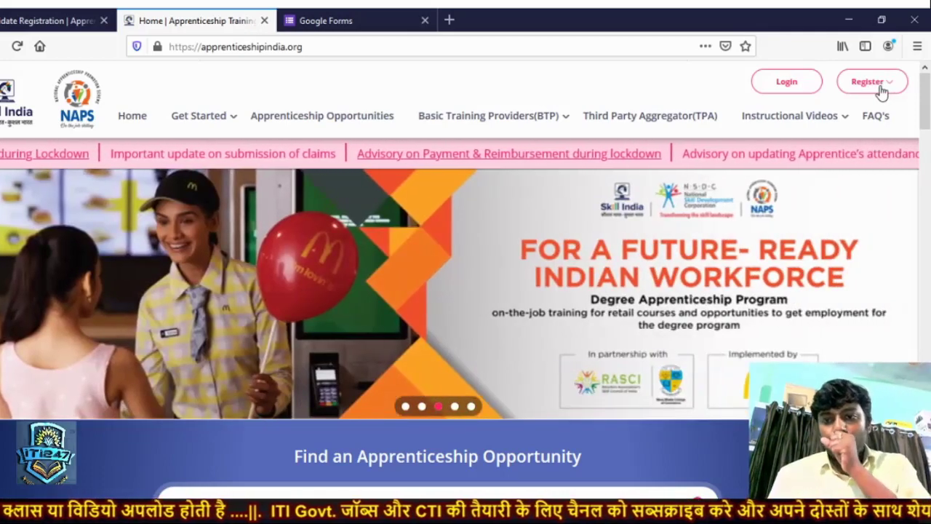
pyautogui.click(871, 81)
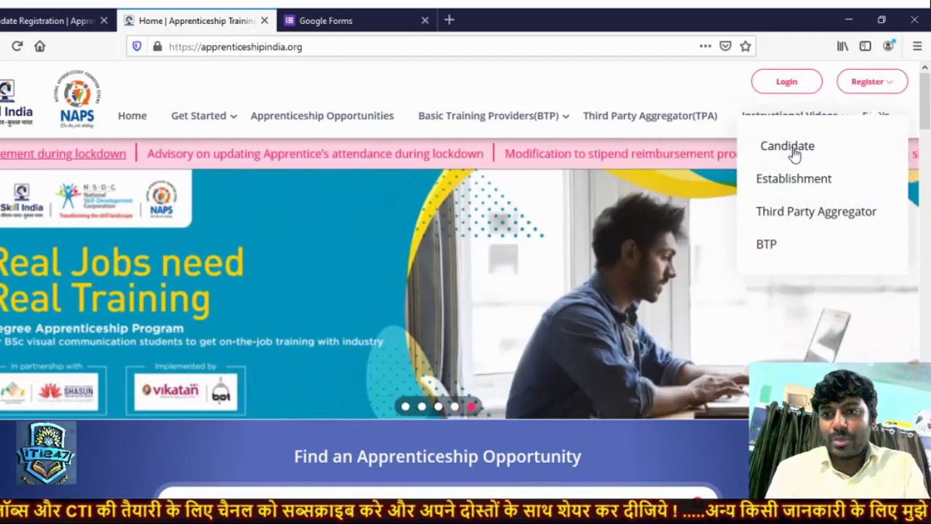
pyautogui.click(792, 151)
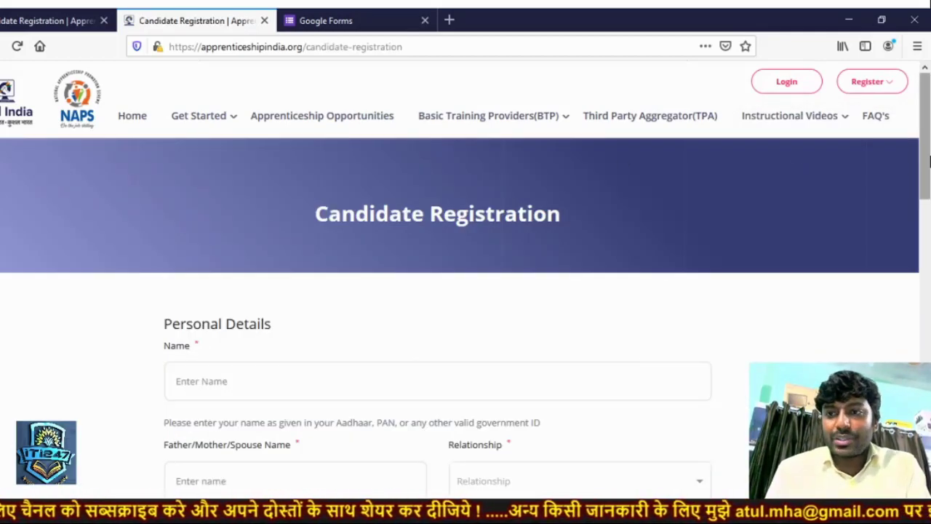
pyautogui.moveTo(925, 161); pyautogui.dragTo(928, 240)
pyautogui.scroll(5, 928, 240)
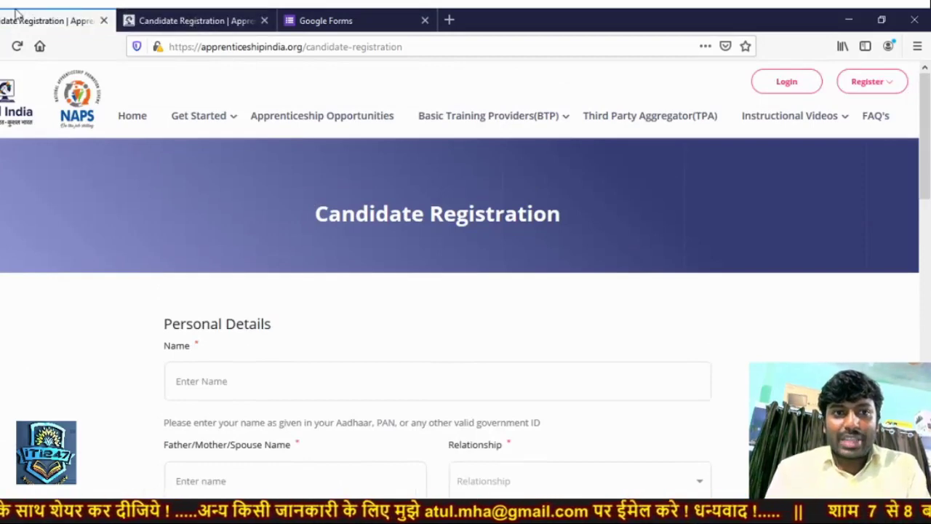
# Examine the Name and Father/Mother/Spouse Name fields under Personal Details on the other open Candidate Registration page.
pyautogui.click(210, 17)
pyautogui.click(72, 15)
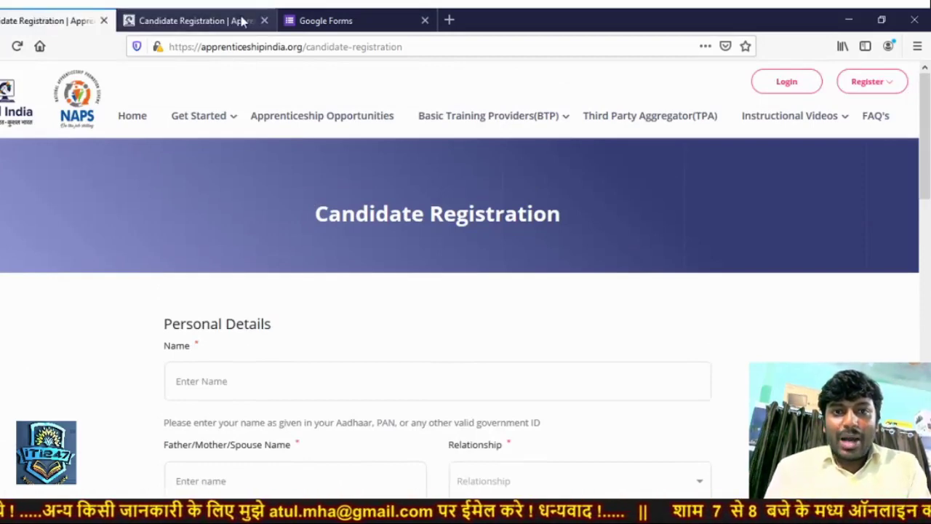
pyautogui.moveTo(926, 144); pyautogui.dragTo(927, 190)
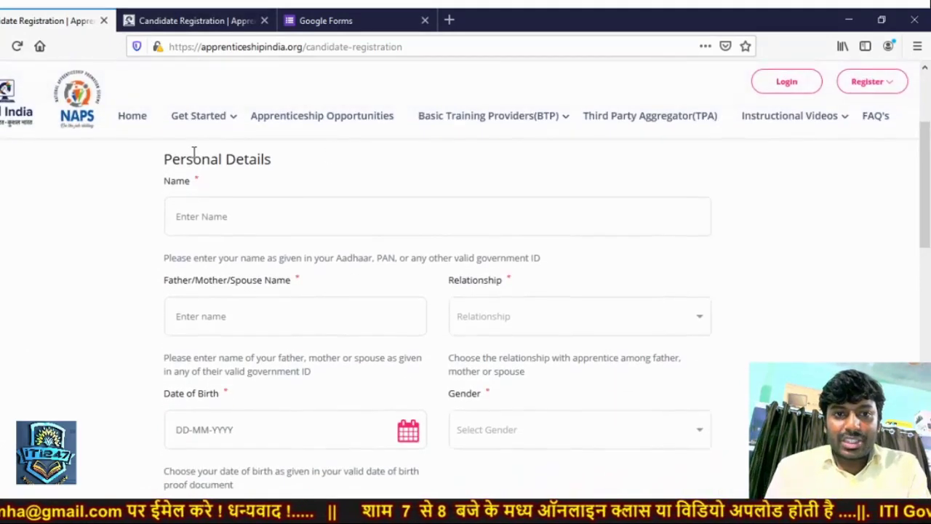
pyautogui.moveTo(163, 159); pyautogui.dragTo(272, 158)
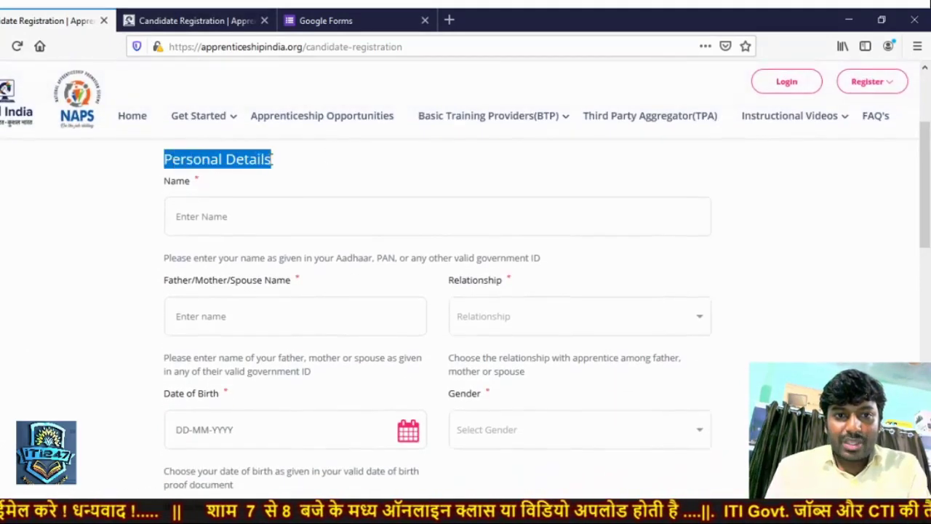
pyautogui.click(172, 219)
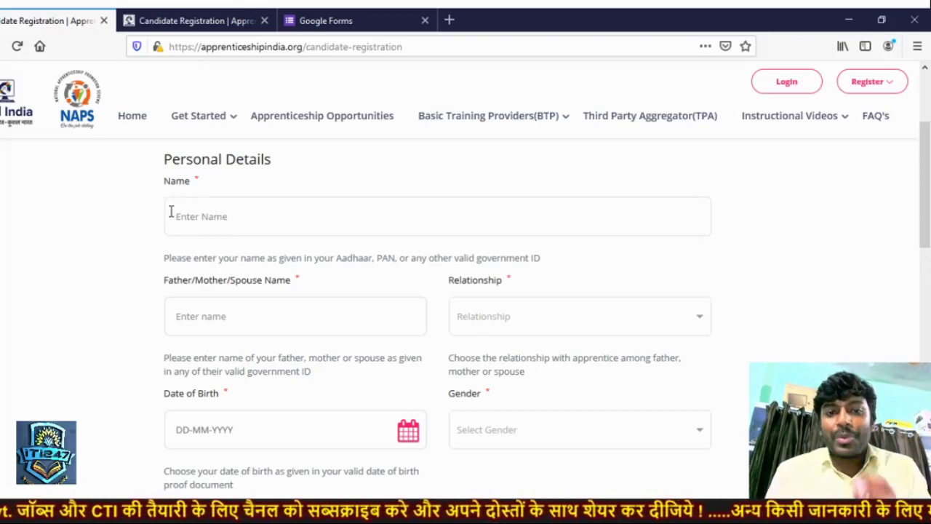
pyautogui.click(205, 217)
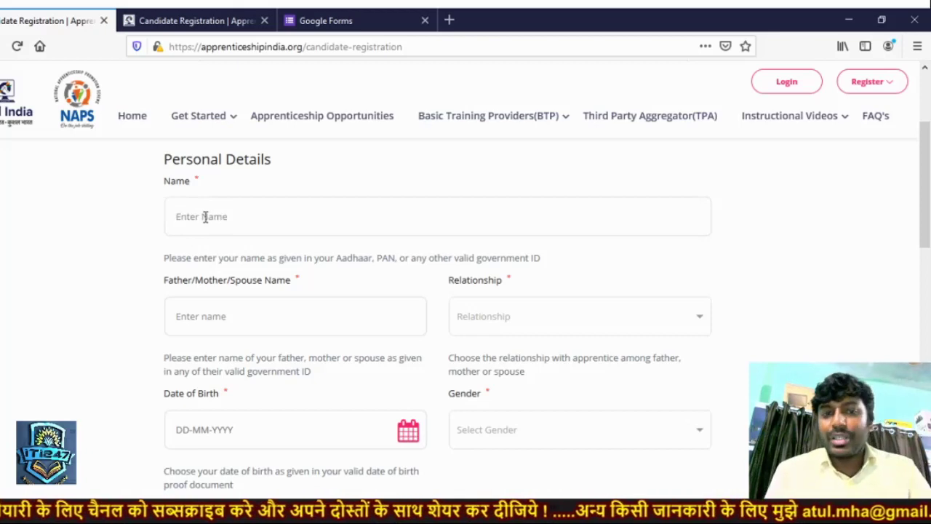
pyautogui.click(214, 307)
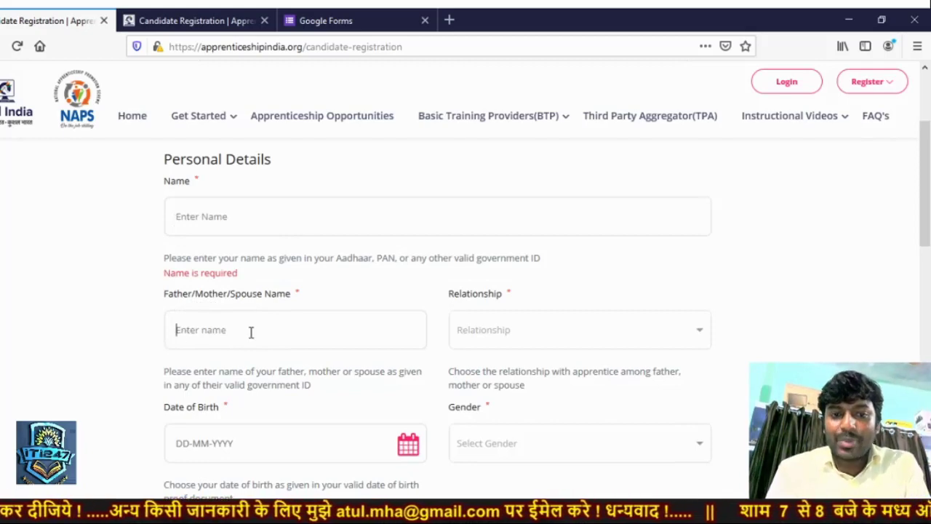
pyautogui.moveTo(229, 293); pyautogui.dragTo(252, 307)
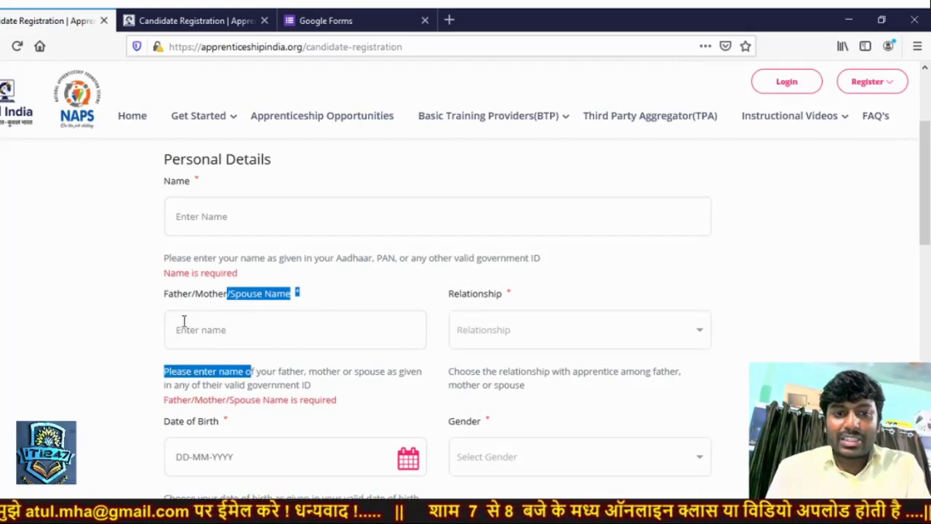
pyautogui.click(165, 332)
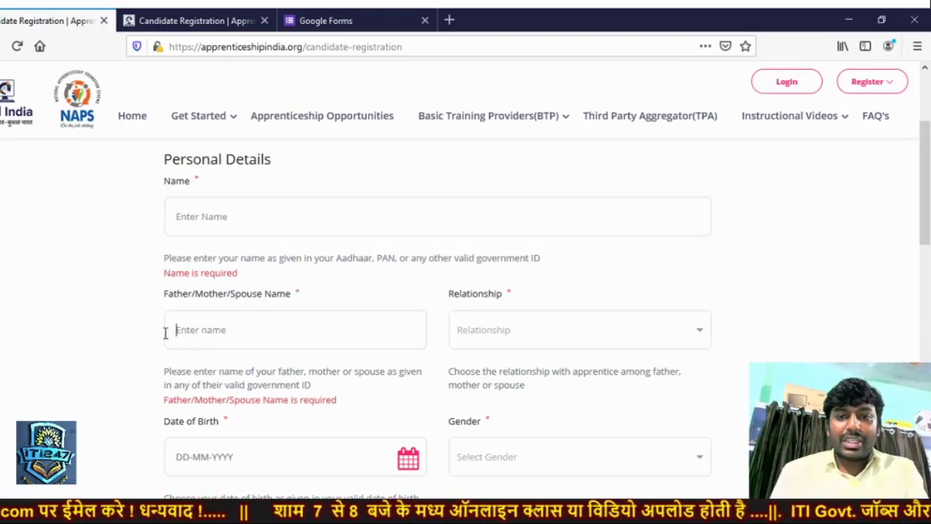
# Examine the Relationship choices and the date of birth, gender and mobile number fields of the registration form.
pyautogui.click(510, 332)
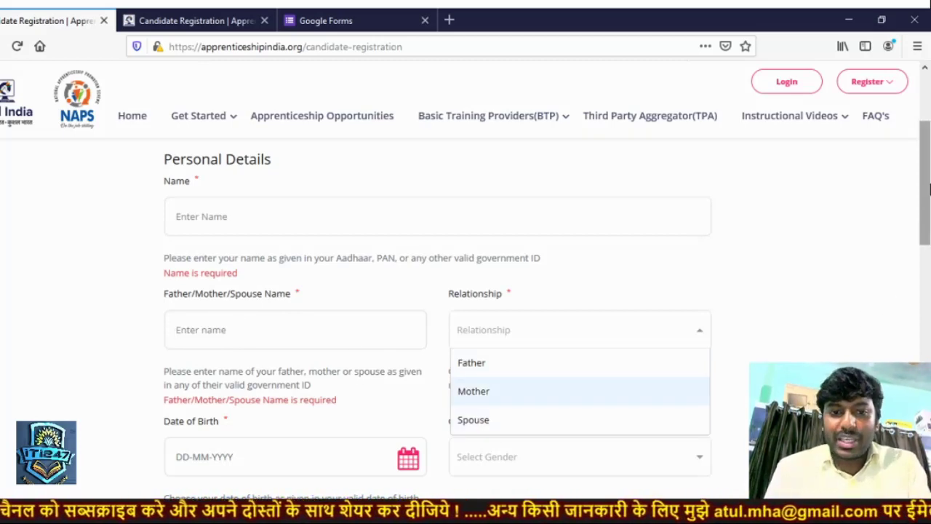
pyautogui.scroll(-3, 322, 285)
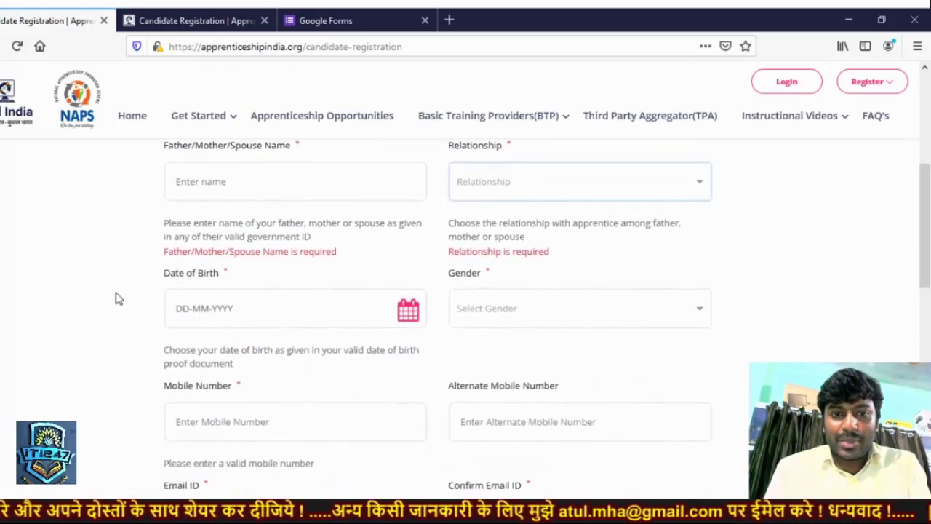
pyautogui.moveTo(117, 297); pyautogui.dragTo(317, 305)
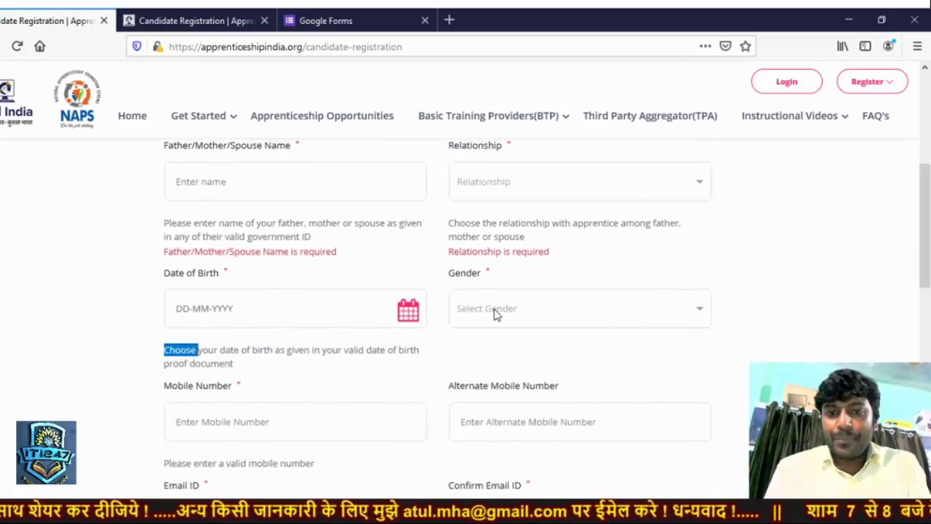
pyautogui.moveTo(926, 255); pyautogui.dragTo(927, 282)
pyautogui.click(59, 261)
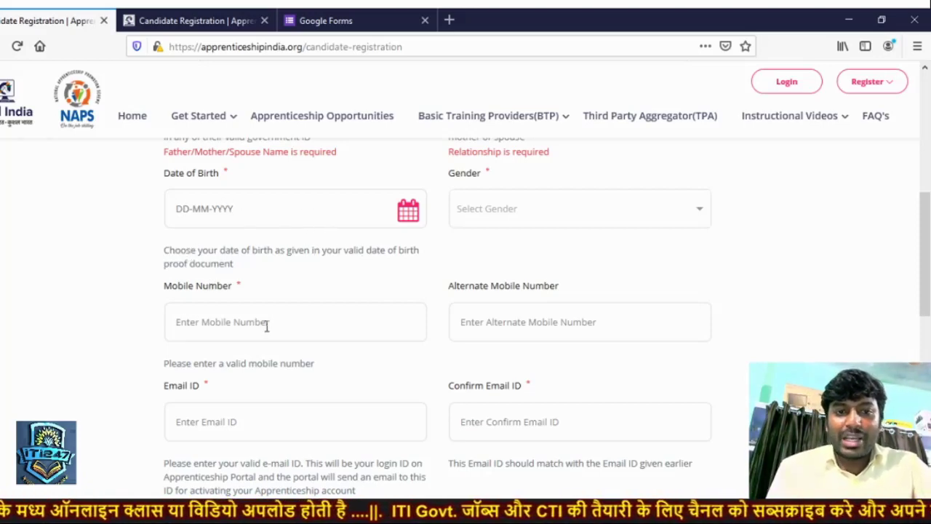
pyautogui.moveTo(247, 292); pyautogui.dragTo(234, 285)
pyautogui.click(249, 288)
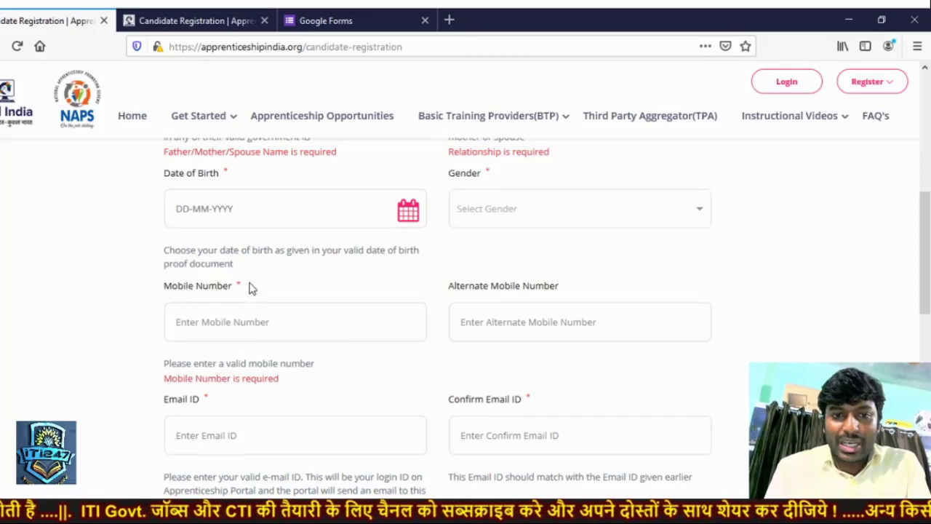
# Examine the email ID and password fields, including their confirmation fields, on the registration form.
pyautogui.moveTo(925, 248); pyautogui.dragTo(928, 310)
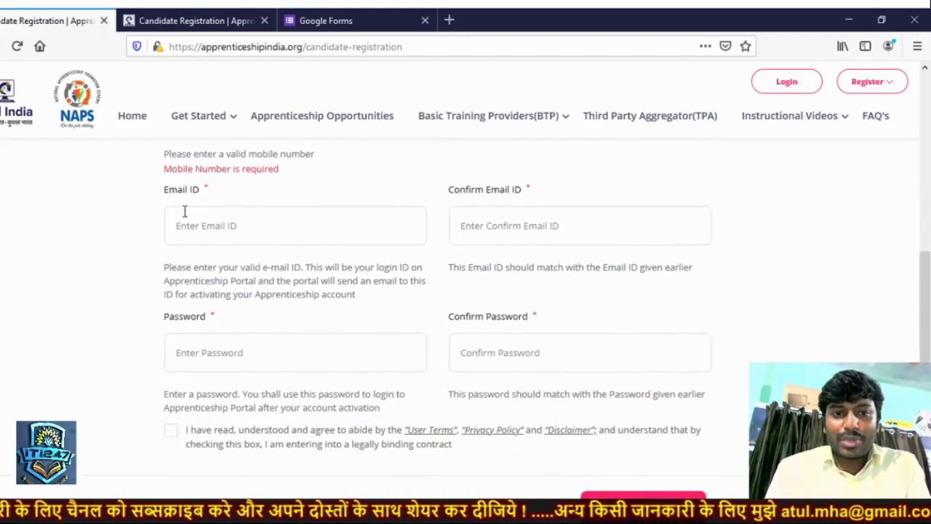
pyautogui.click(485, 224)
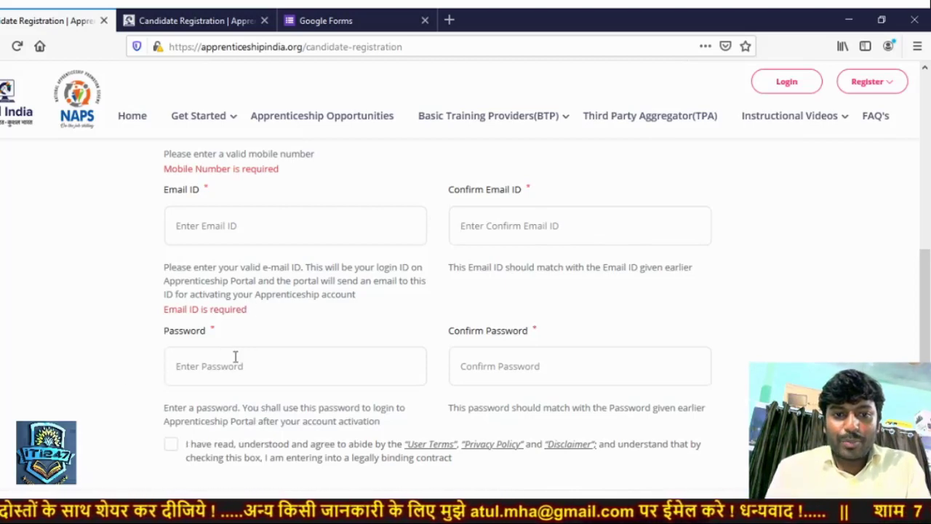
pyautogui.moveTo(926, 302); pyautogui.dragTo(926, 342)
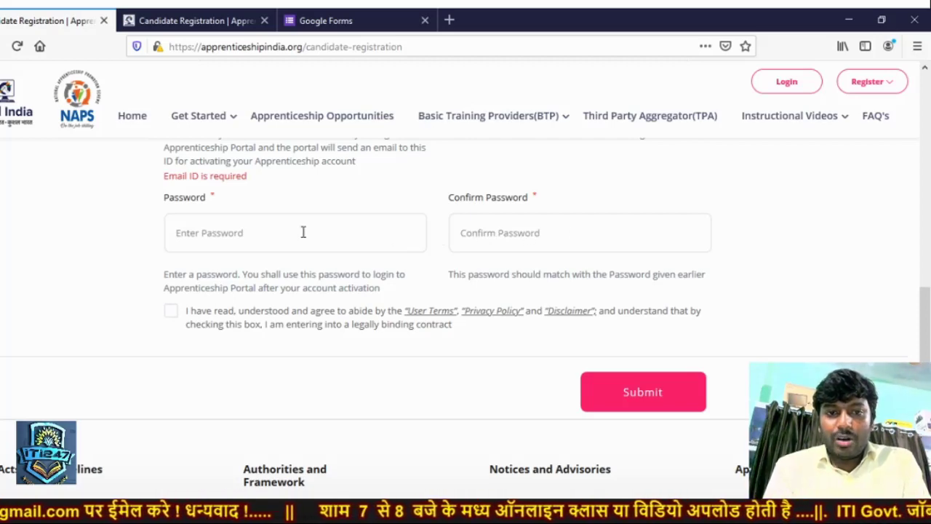
pyautogui.click(226, 234)
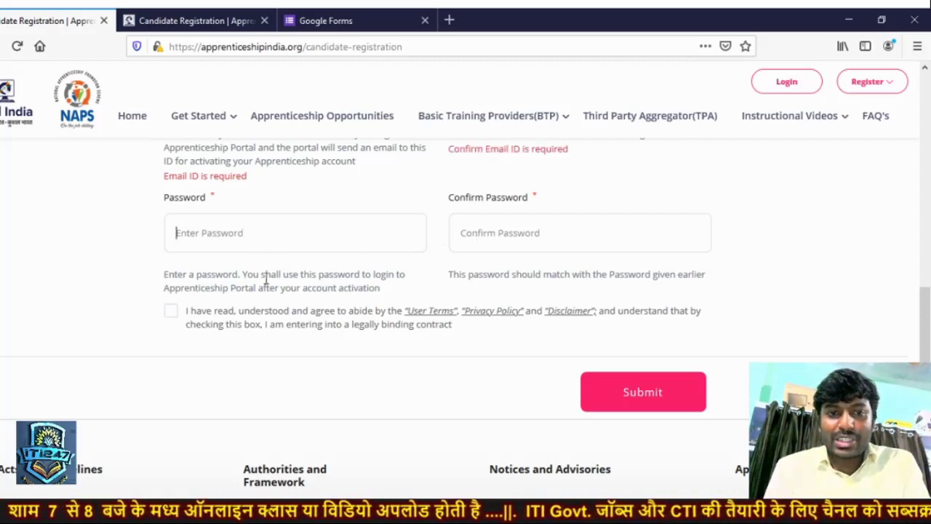
# Accept the User Terms, Privacy Policy and Disclaimer on the candidate registration form.
pyautogui.click(169, 318)
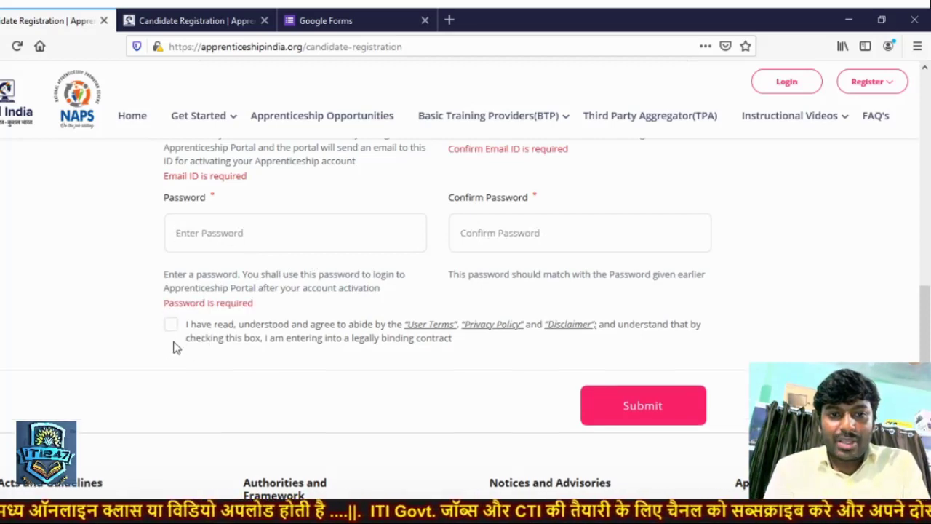
pyautogui.click(171, 325)
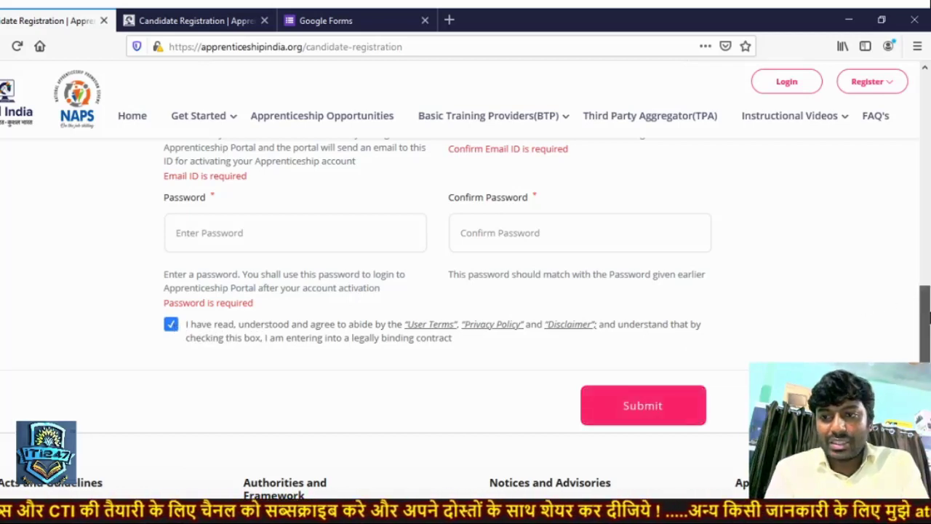
pyautogui.moveTo(924, 313); pyautogui.dragTo(924, 349)
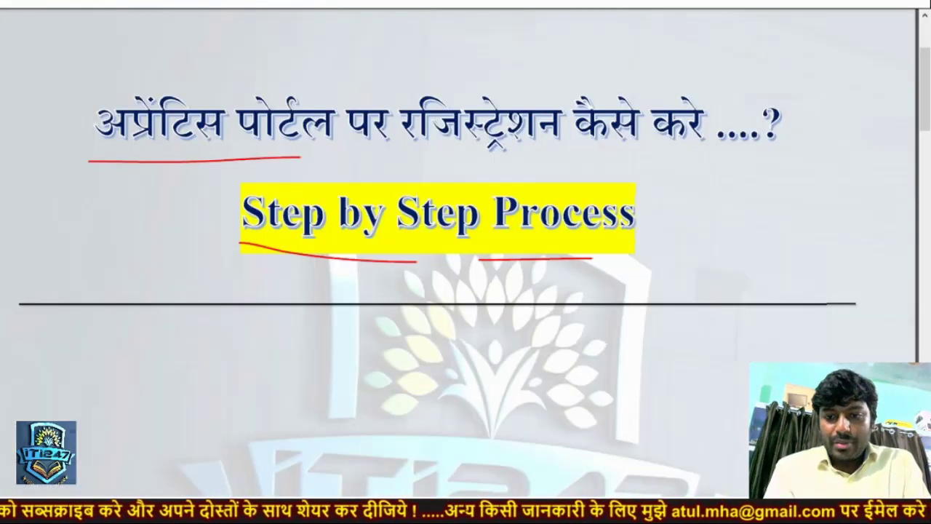
# In the step-by-step document, underline the lines of the "Registered Successfully!!" message in red and box its registration number twice.
pyautogui.moveTo(926, 108); pyautogui.dragTo(927, 211)
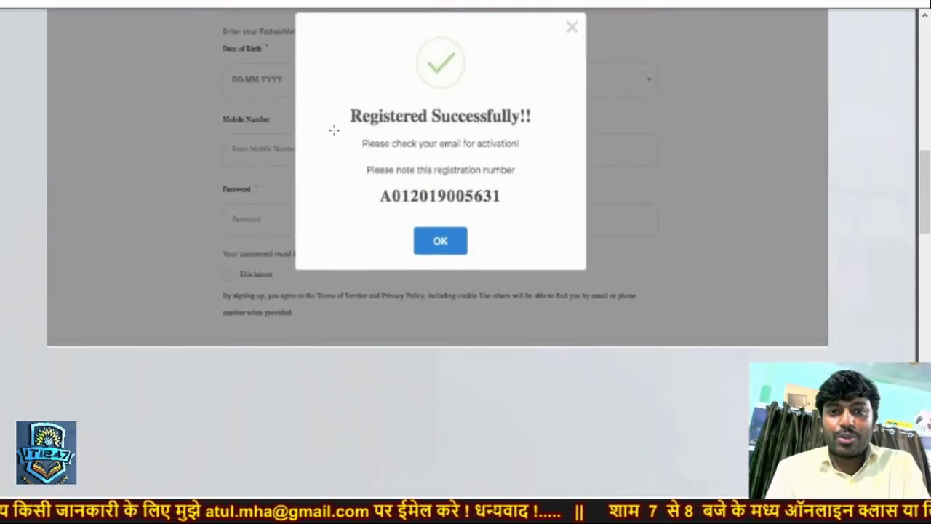
pyautogui.moveTo(327, 134); pyautogui.dragTo(518, 127)
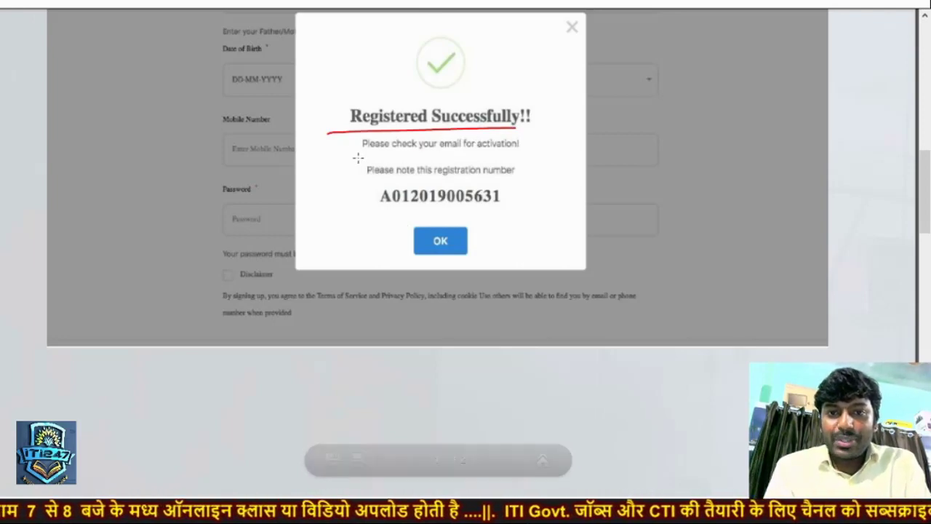
pyautogui.moveTo(357, 156); pyautogui.dragTo(516, 150)
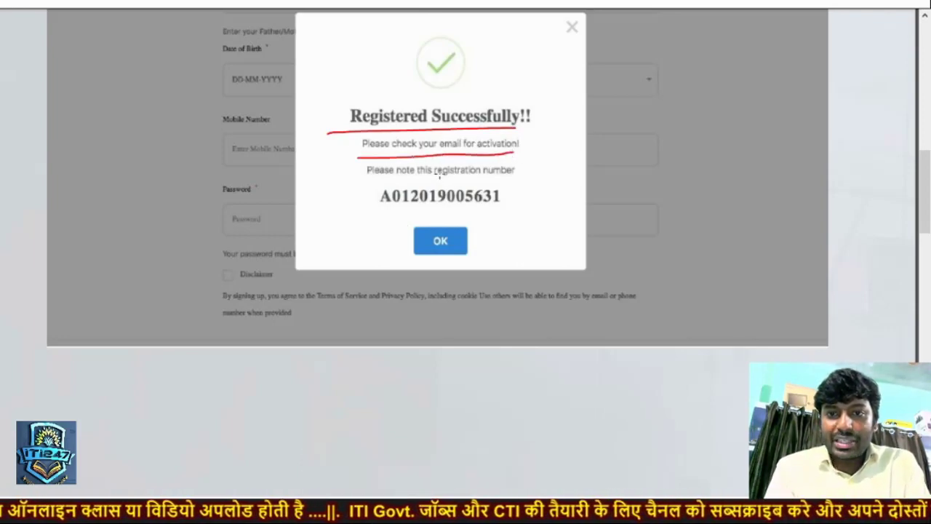
pyautogui.moveTo(355, 177); pyautogui.dragTo(514, 167)
pyautogui.moveTo(368, 189)
pyautogui.mouseDown()
pyautogui.moveTo(457, 181)
pyautogui.moveTo(518, 188)
pyautogui.moveTo(391, 210)
pyautogui.moveTo(360, 182)
pyautogui.moveTo(496, 175)
pyautogui.mouseUp()
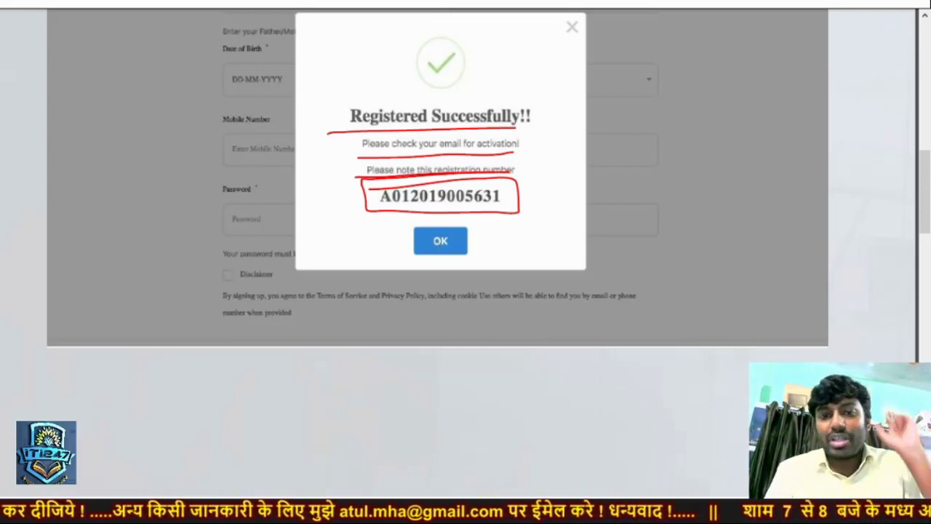
pyautogui.moveTo(927, 182)
pyautogui.mouseDown()
pyautogui.moveTo(928, 363)
pyautogui.moveTo(926, 173)
pyautogui.moveTo(926, 182)
pyautogui.mouseUp()
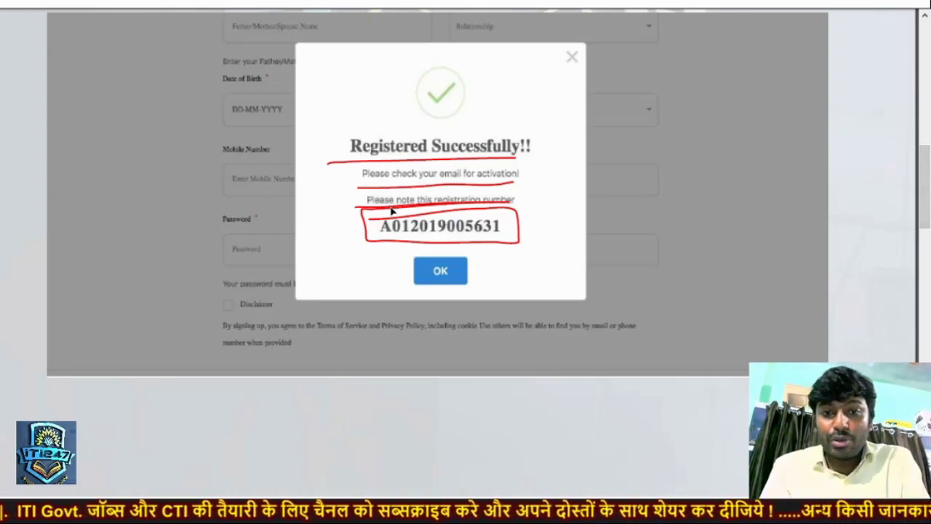
pyautogui.moveTo(349, 211)
pyautogui.mouseDown()
pyautogui.moveTo(537, 223)
pyautogui.moveTo(428, 251)
pyautogui.moveTo(349, 252)
pyautogui.moveTo(347, 218)
pyautogui.moveTo(368, 212)
pyautogui.mouseUp()
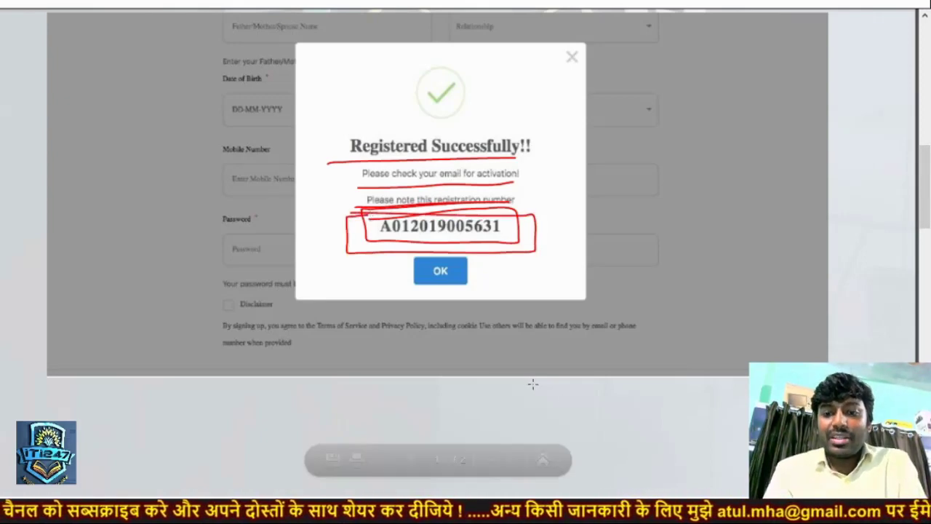